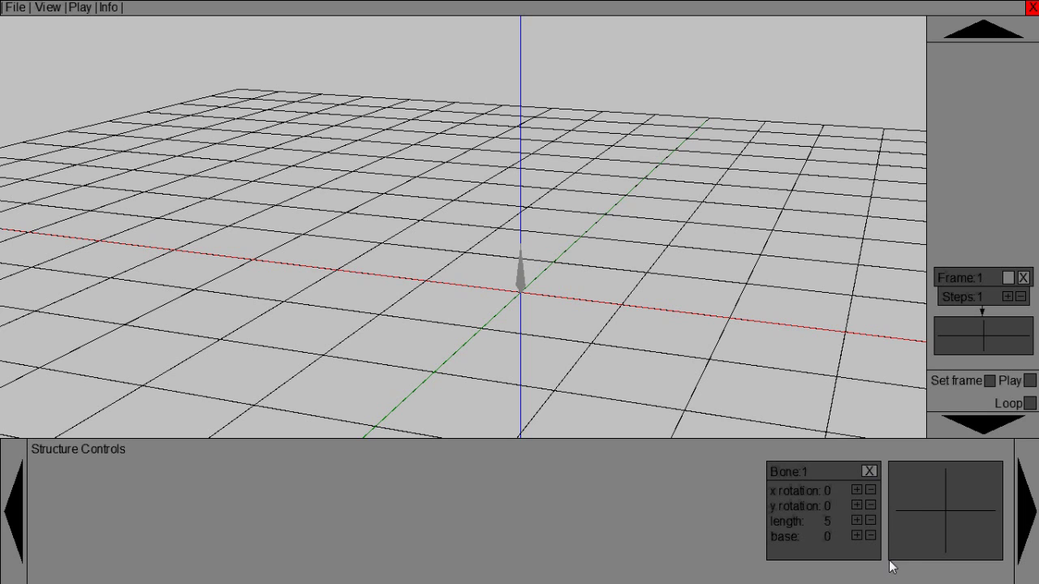
# Step: Add four bones to the structure, extending the first bone into a vertical five-bone chain
pyautogui.click(915, 505)
pyautogui.click(915, 505)
pyautogui.click(915, 505)
pyautogui.click(915, 511)
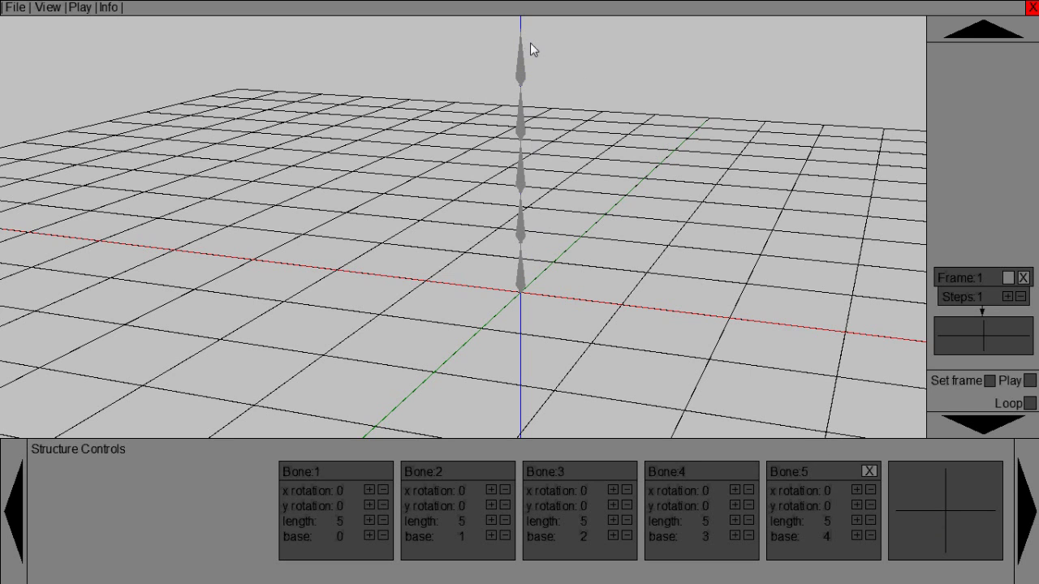
# Step: Add four more bones, 6 to 9, to the end of the vertical chain
pyautogui.press('Left')
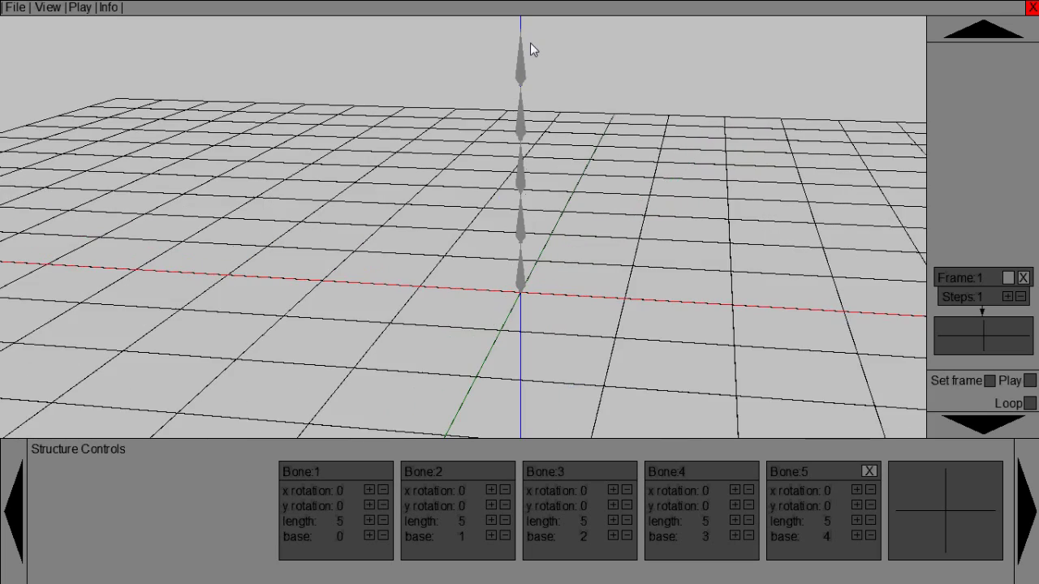
pyautogui.press('Down')
pyautogui.press('Up')
pyautogui.press('Up')
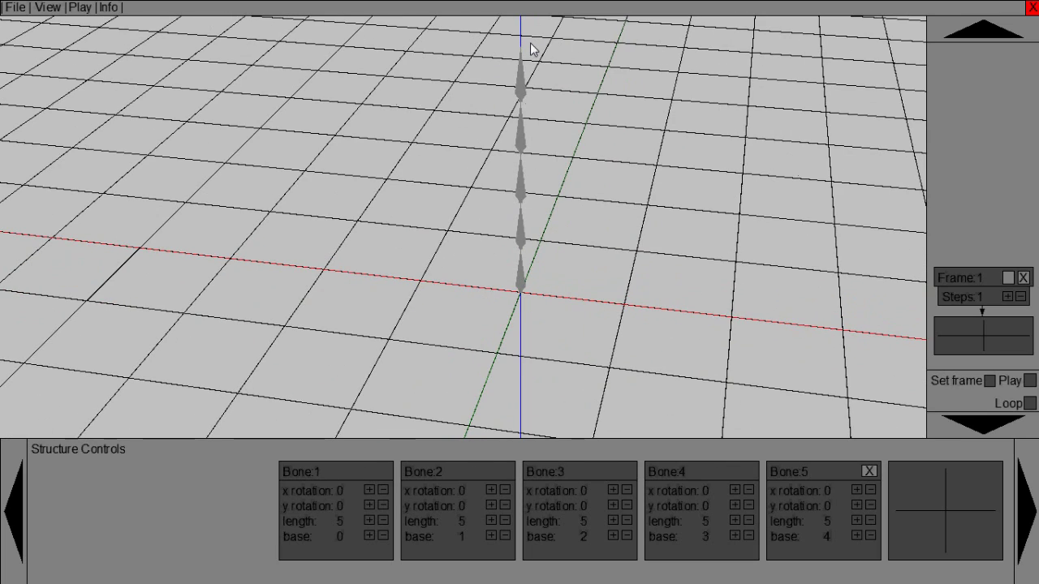
pyautogui.press('Down')
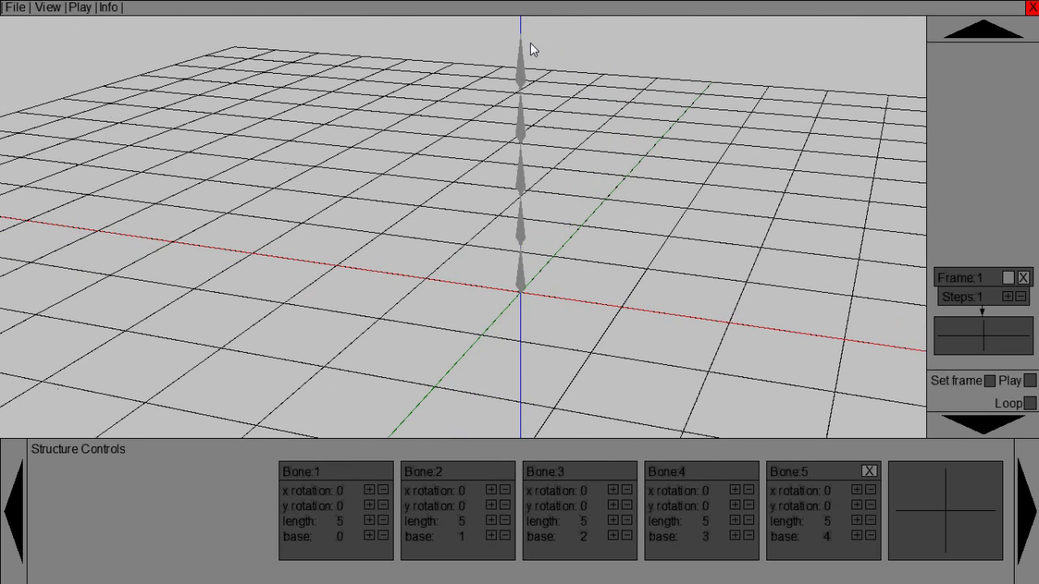
pyautogui.click(928, 507)
pyautogui.click(928, 506)
pyautogui.click(928, 506)
pyautogui.click(929, 507)
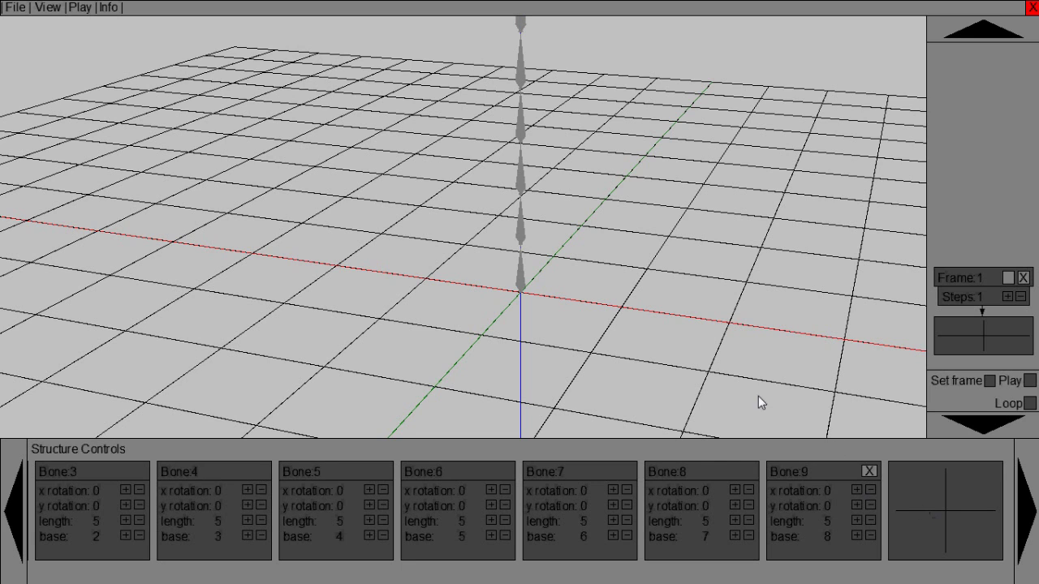
# Step: Set bone 6's base to 4 and its y rotation to 90 so the arm branches sideways
pyautogui.press('Down')
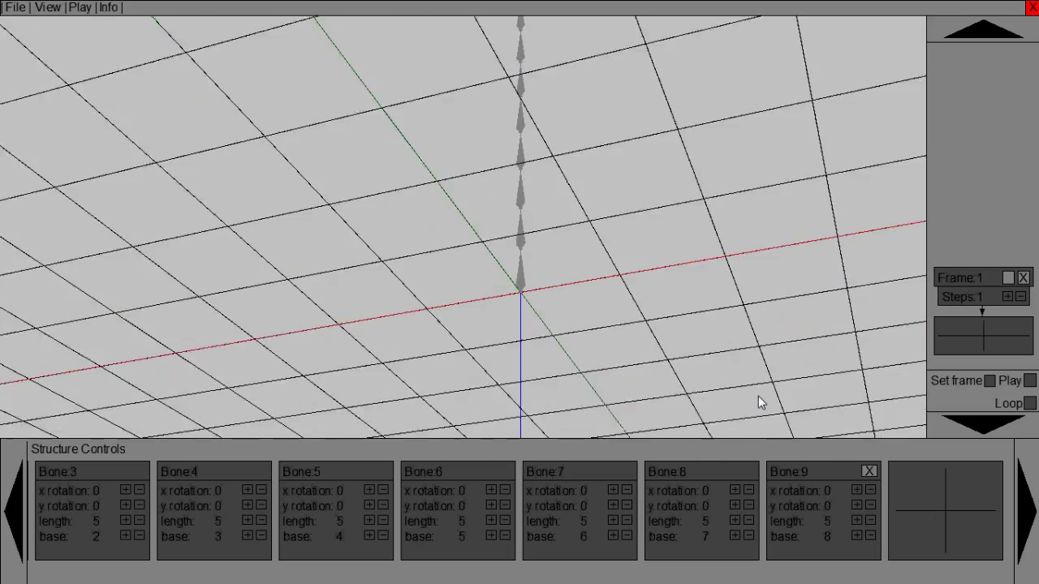
pyautogui.press('Up')
pyautogui.press('Up')
pyautogui.press('Up')
pyautogui.press('Up')
pyautogui.press('Up')
pyautogui.press('Up')
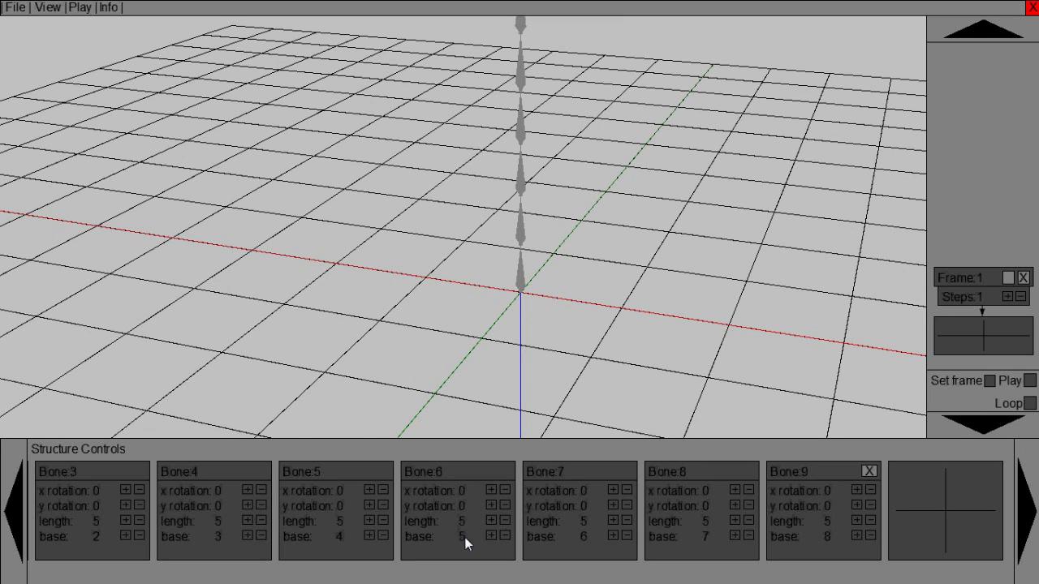
pyautogui.write('4')
pyautogui.press('Return')
pyautogui.click(454, 491)
pyautogui.write('0')
pyautogui.press('Return')
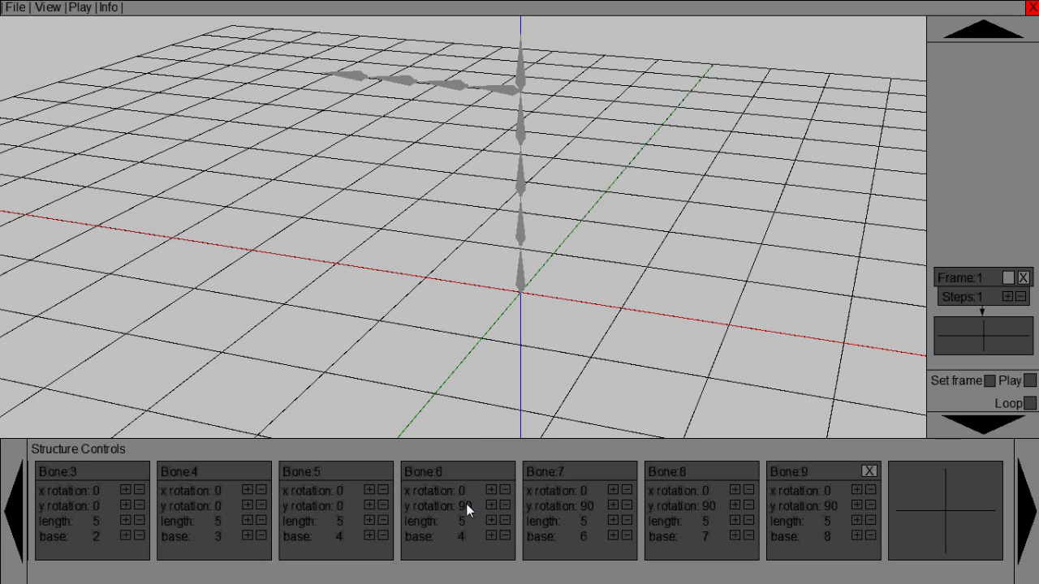
# Step: Set bone 7's y rotation to 180 so the rest of the first arm points downward
pyautogui.press('Down')
pyautogui.press('Left')
pyautogui.press('Left')
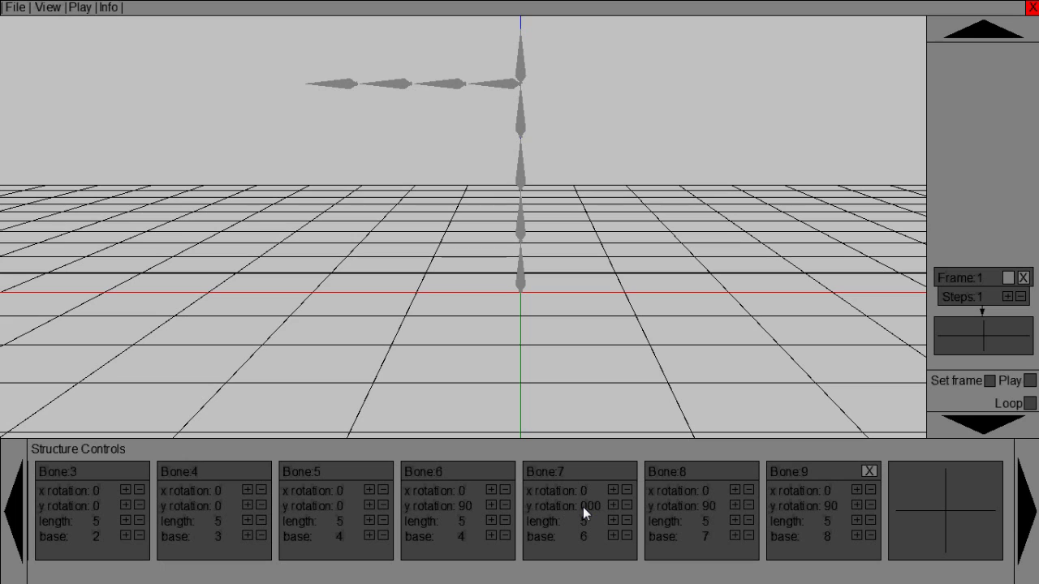
pyautogui.write('180')
pyautogui.press('Return')
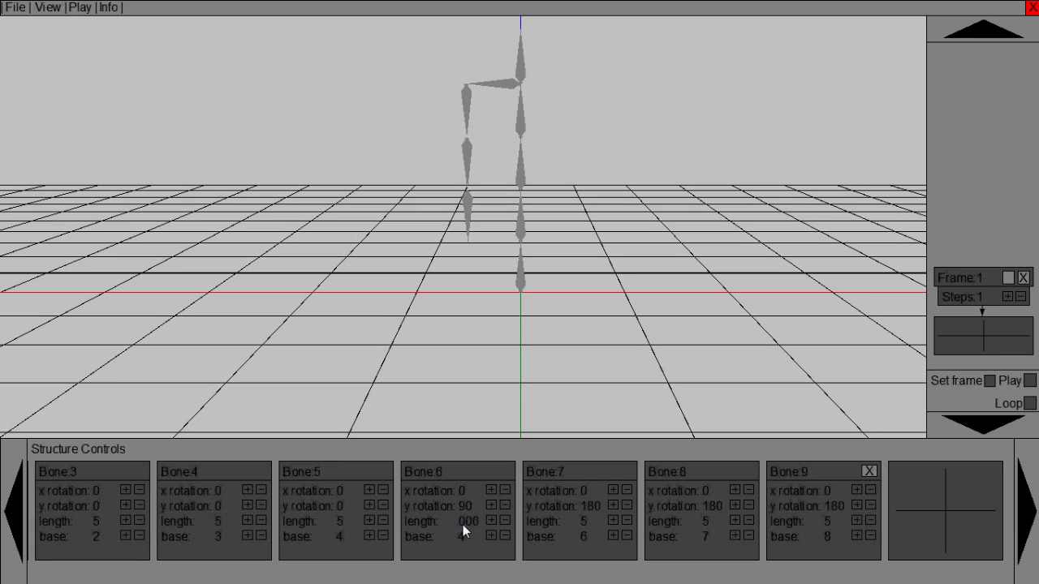
# Step: Set the length of shoulder bone 6 to 6 and of upper arm bone 7 to 8
pyautogui.press('Return')
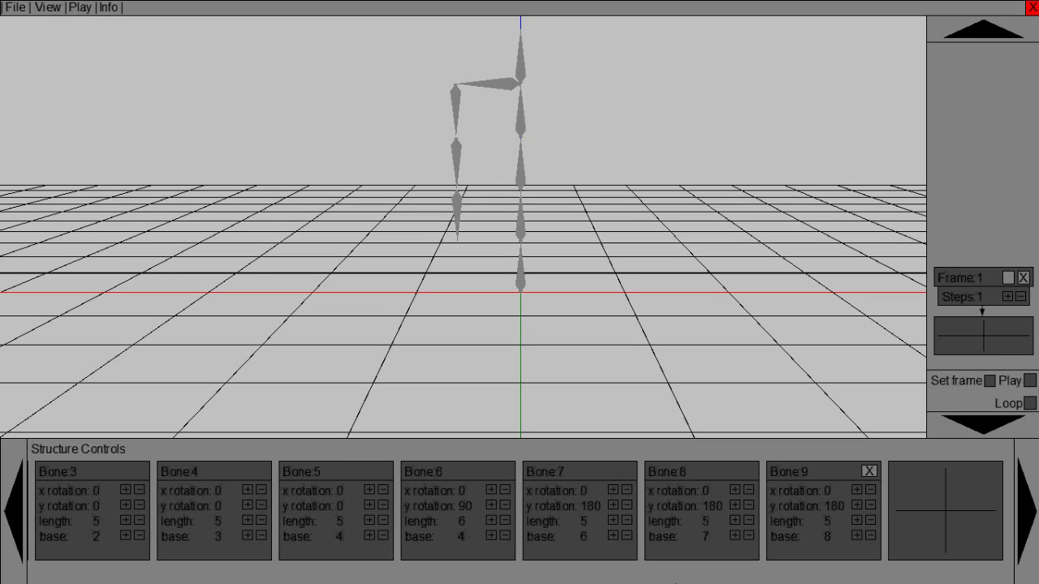
pyautogui.click(585, 520)
pyautogui.write('8')
pyautogui.press('Return')
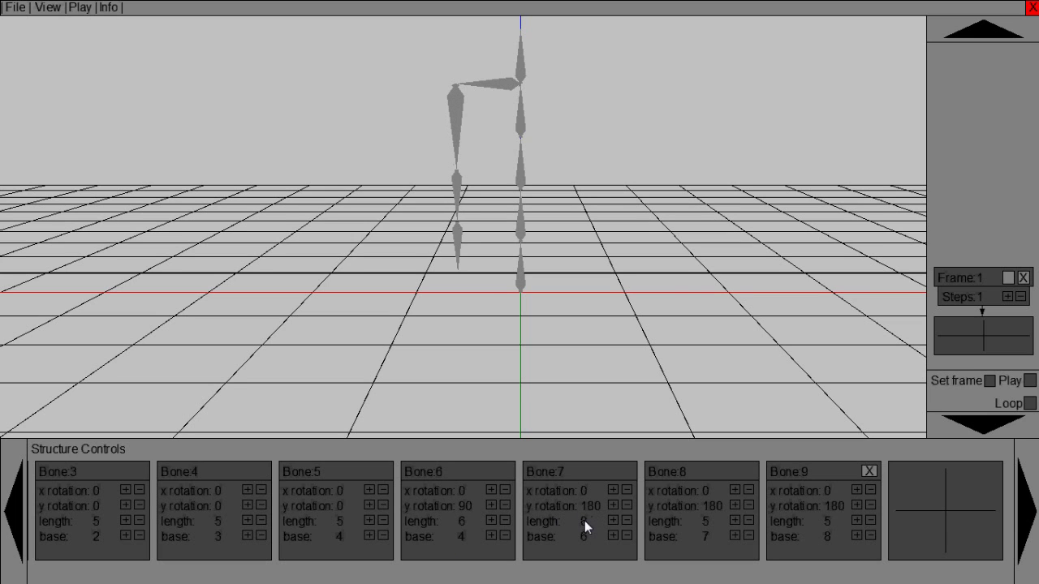
# Step: Set the length of forearm bone 8 to 6 and of hand bone 9 to 3
pyautogui.click(708, 520)
pyautogui.write('6')
pyautogui.press('Return')
pyautogui.click(824, 524)
pyautogui.write('3')
pyautogui.press('Return')
# Step: Add four more bones, 10 to 13, for the second arm
pyautogui.press('Right')
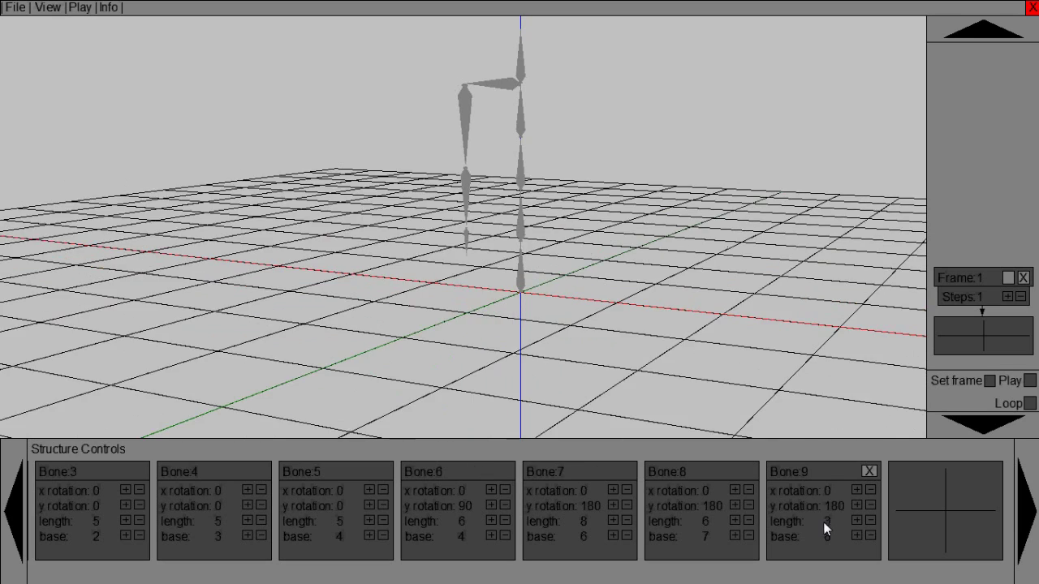
pyautogui.press('Left')
pyautogui.press('Left')
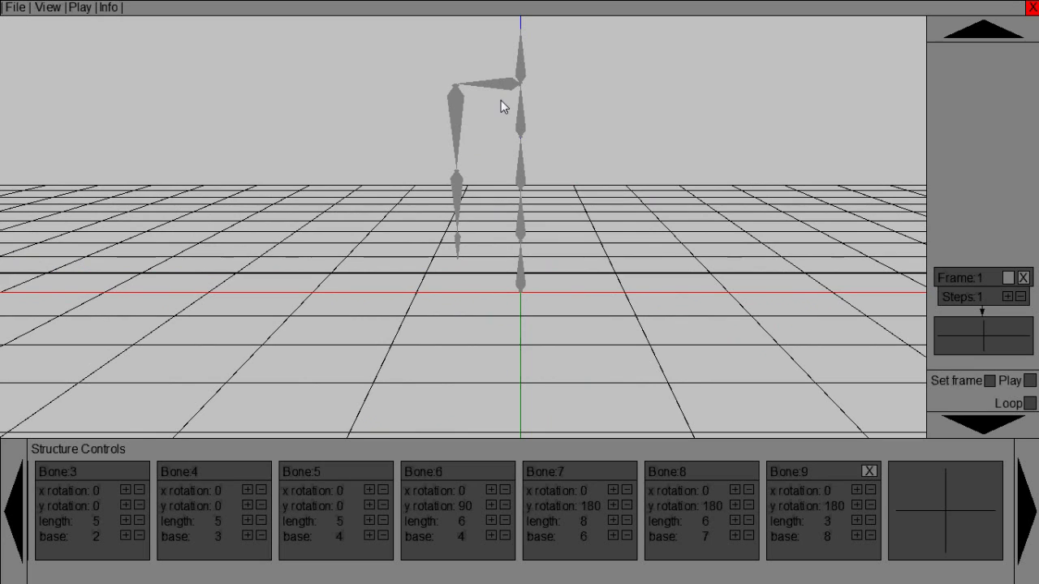
pyautogui.click(919, 504)
pyautogui.click(919, 504)
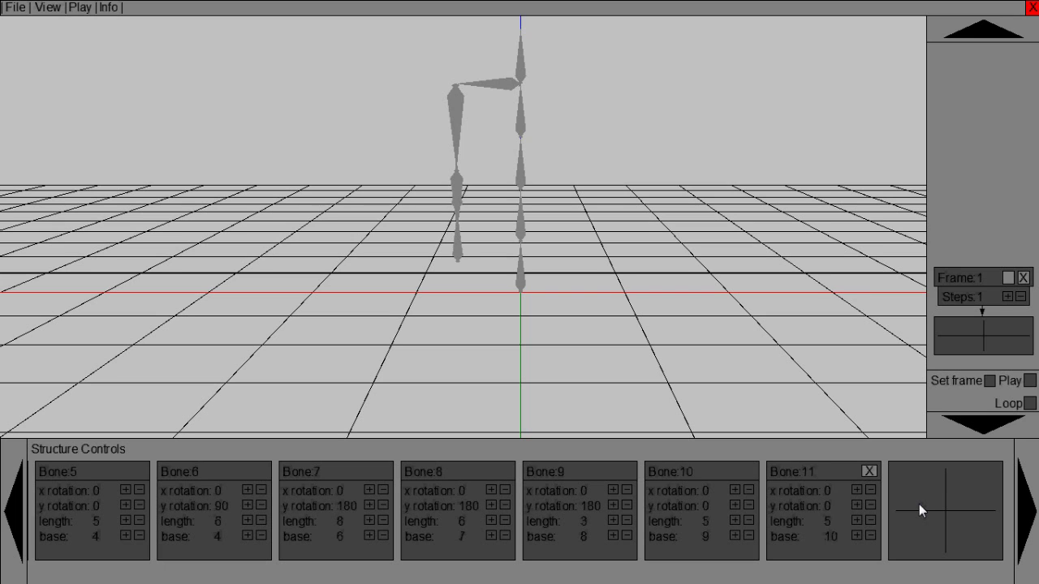
pyautogui.click(919, 504)
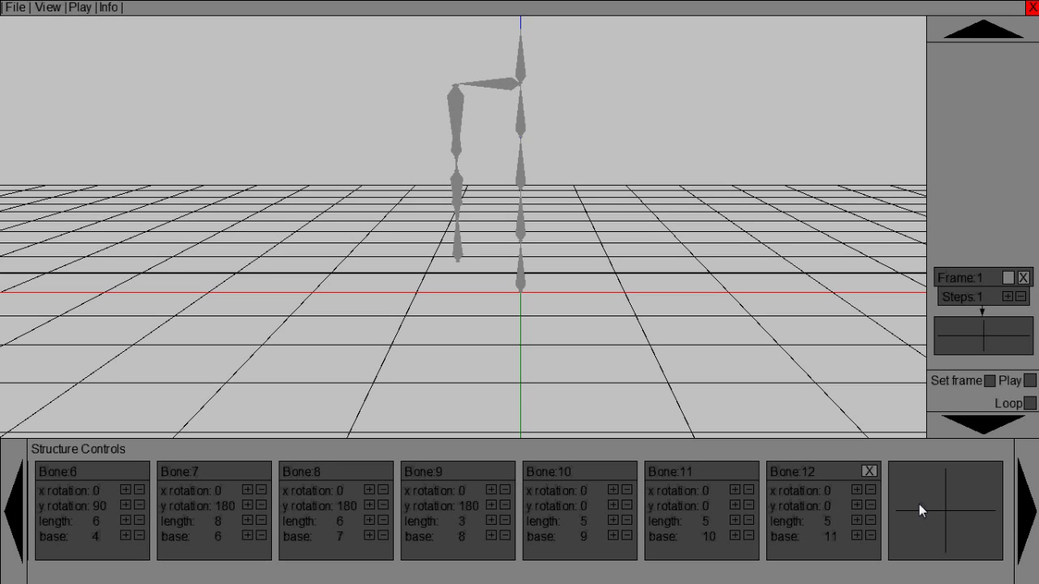
pyautogui.click(919, 504)
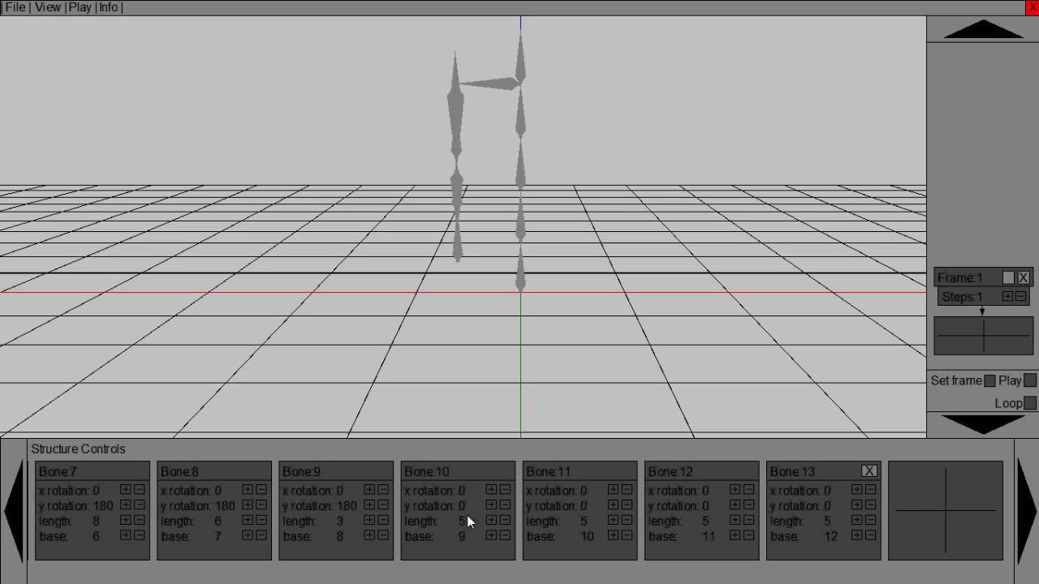
# Step: Set bone 10's base to 4 and its y rotation to -90 so it branches opposite the first arm
pyautogui.click(459, 537)
pyautogui.write('00')
pyautogui.press('Return')
pyautogui.press('Return')
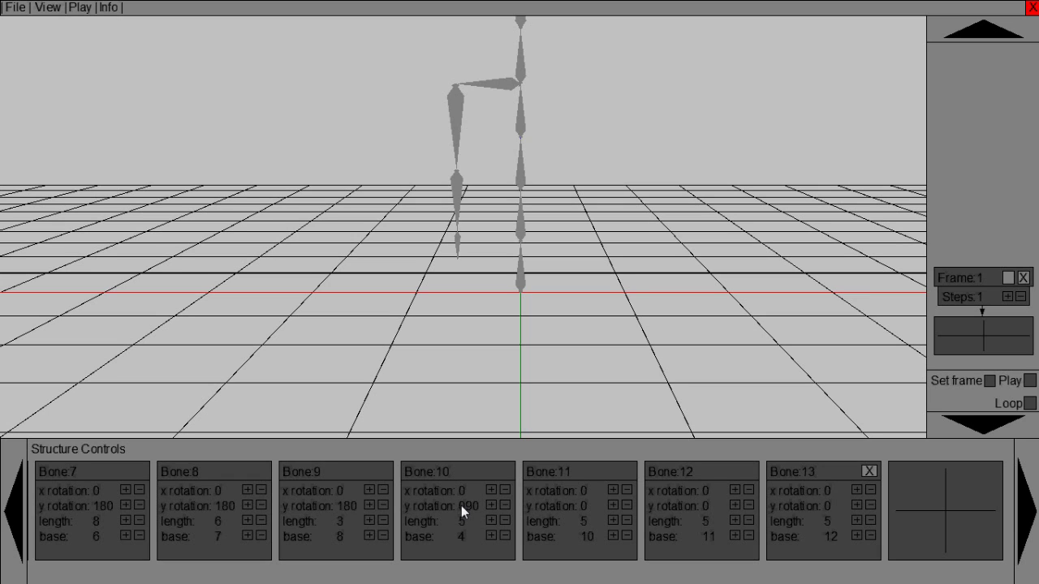
pyautogui.press('Return')
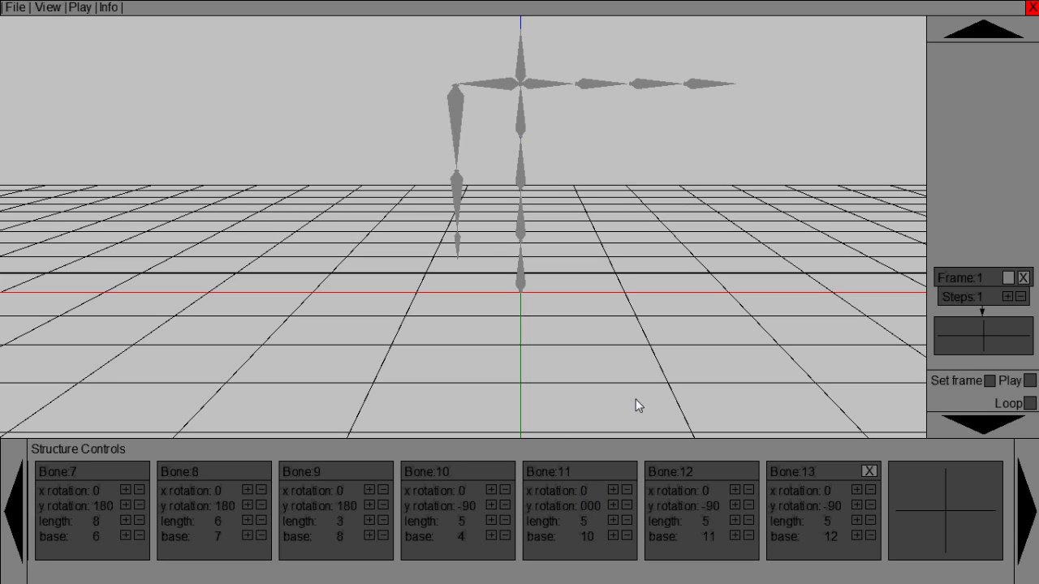
# Step: Set bone 11's y rotation to -180 so the rest of the second arm points downward
pyautogui.write('-1')
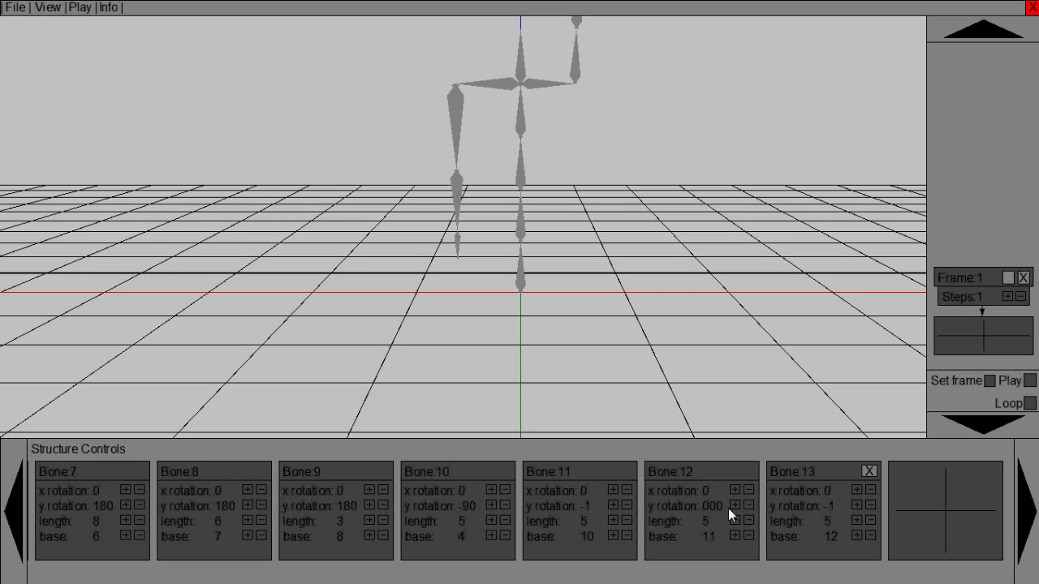
pyautogui.click(583, 510)
pyautogui.write('-180')
pyautogui.press('Return')
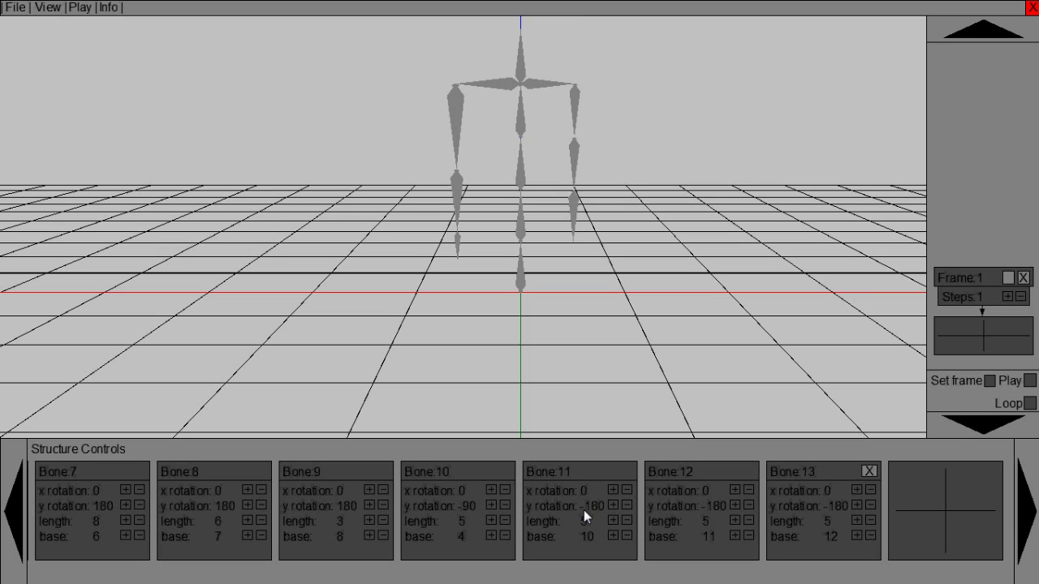
# Step: Set the lengths of bones 11 and 10 in the second arm to 6
pyautogui.click(585, 522)
pyautogui.write('6')
pyautogui.press('Return')
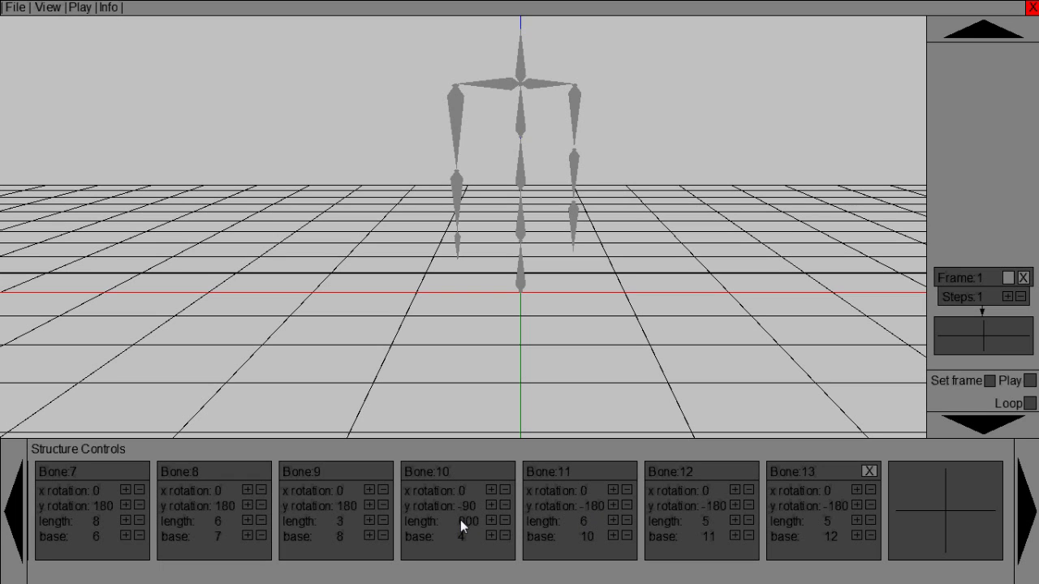
pyautogui.press('Return')
# Step: Set the second arm's lengths to 6 for bone 12, 3 for bone 13 and 8 for bone 11
pyautogui.click(705, 520)
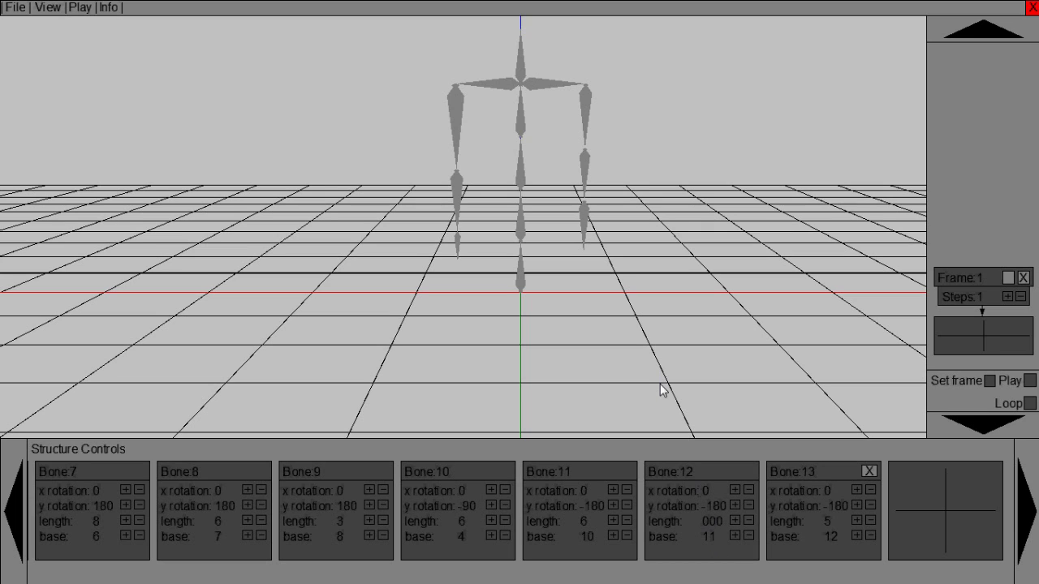
pyautogui.write('006')
pyautogui.press('Return')
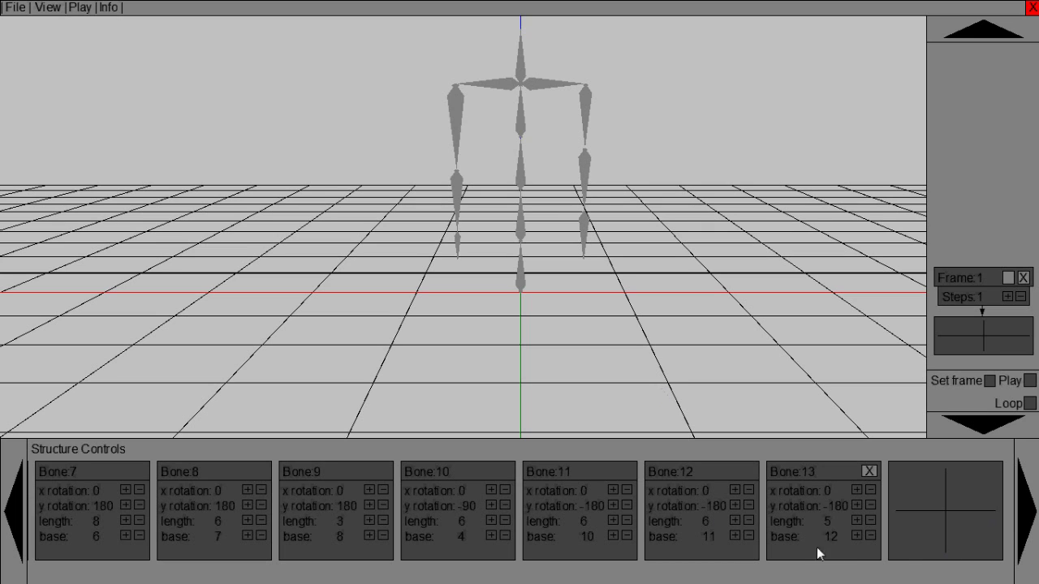
pyautogui.write('003')
pyautogui.press('Return')
pyautogui.press('Return')
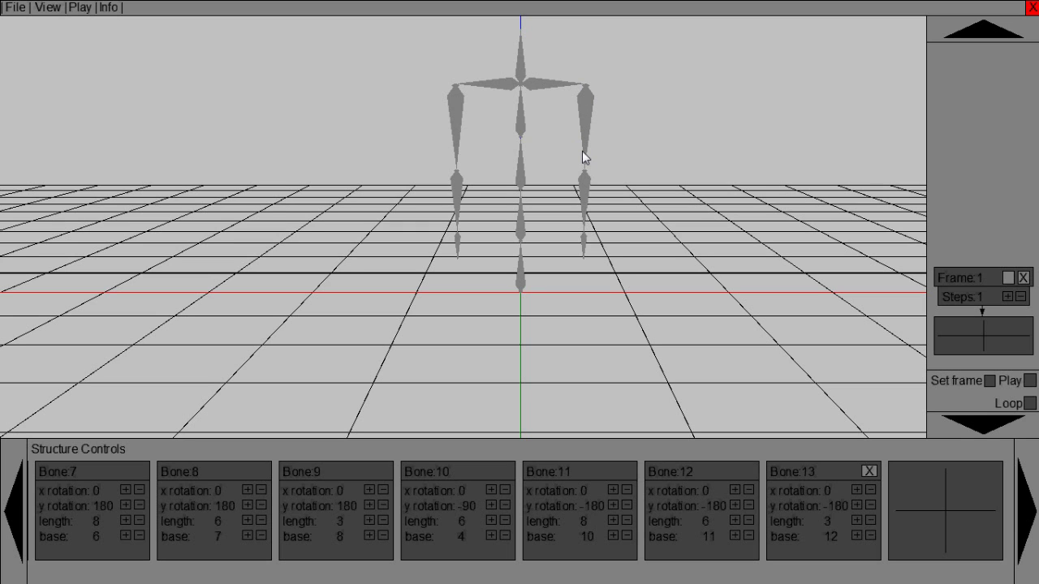
# Step: Examine the skeleton's spine and both arms from several viewing angles
pyautogui.press('Right')
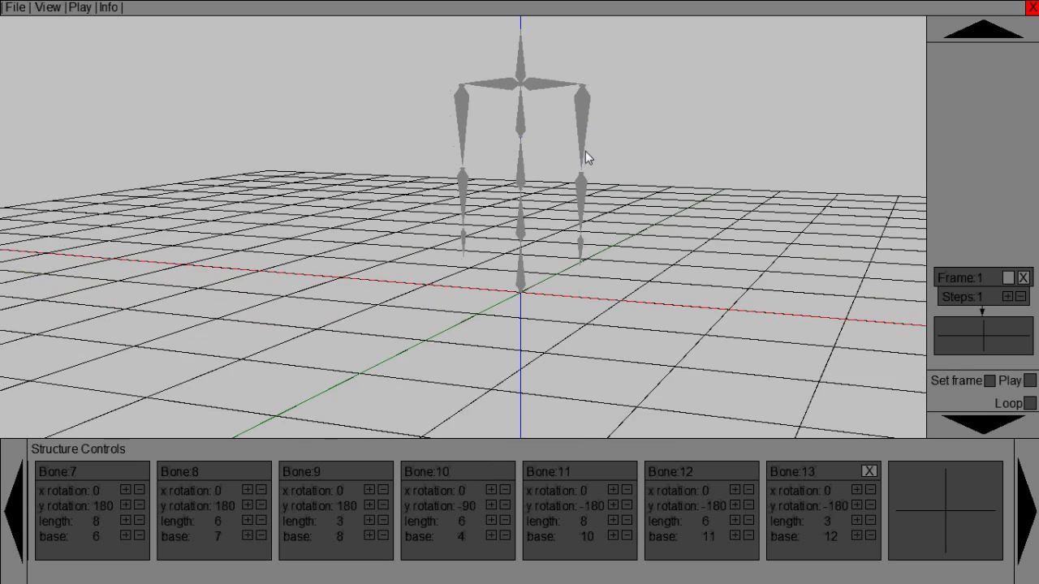
pyautogui.press('Left')
pyautogui.press('Right')
pyautogui.press('Right')
pyautogui.press('Right')
pyautogui.press('Right')
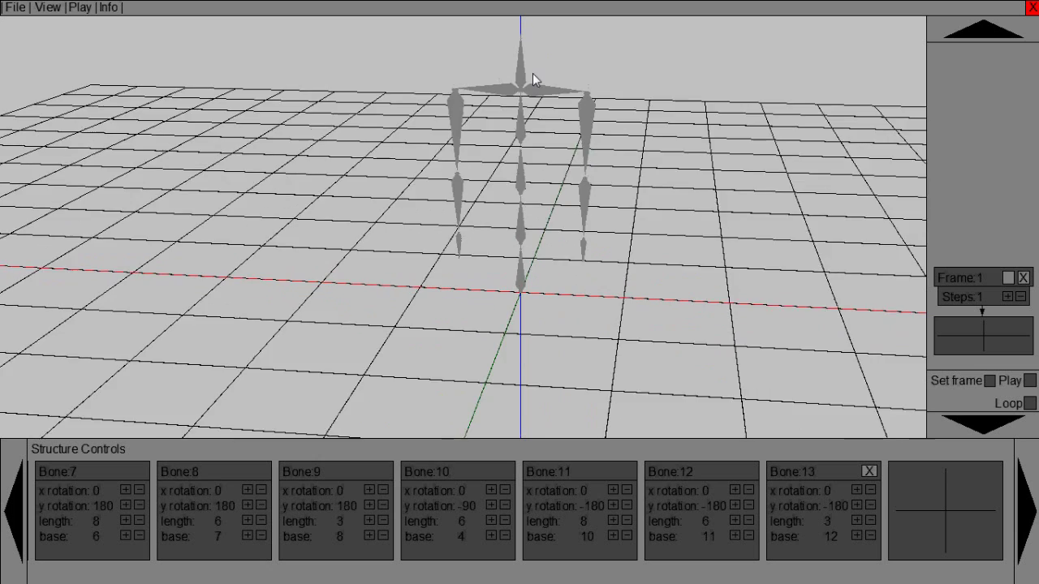
pyautogui.press('Left')
pyautogui.press('Right')
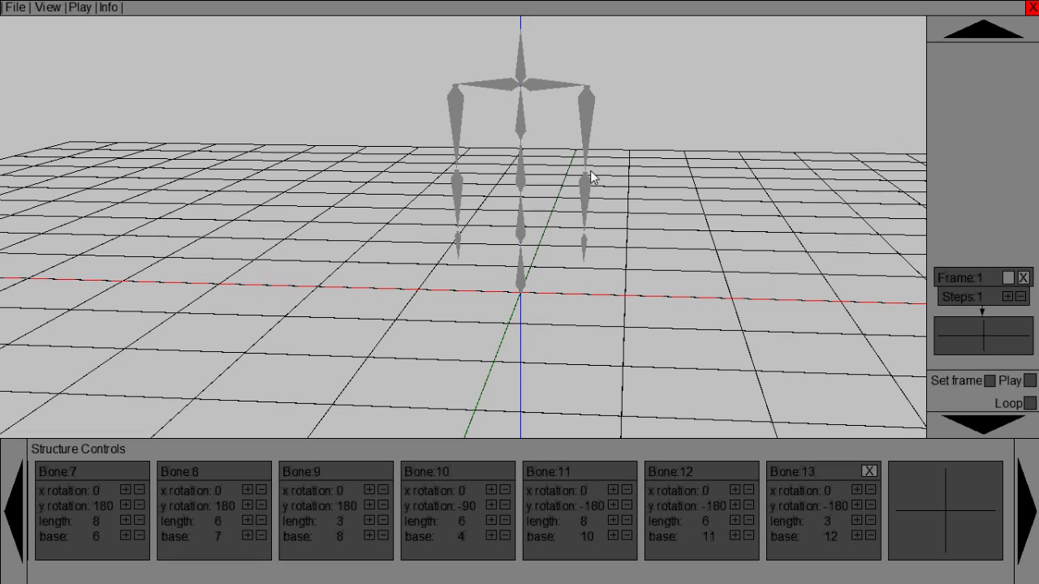
# Step: Add four more bones, 14 to 17, for the first leg
pyautogui.click(966, 517)
pyautogui.click(965, 516)
pyautogui.click(965, 516)
pyautogui.click(965, 516)
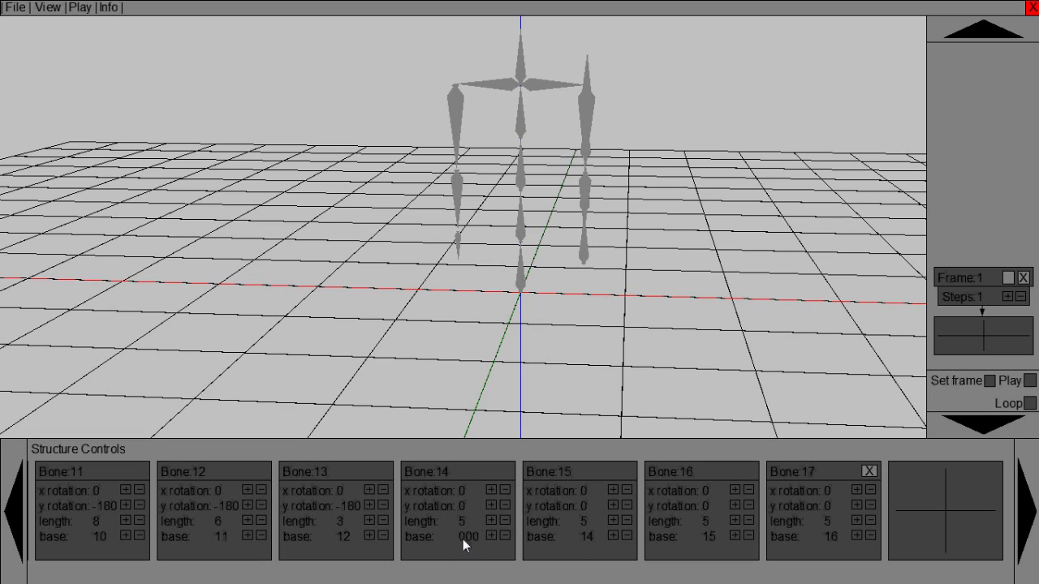
# Step: Set hip bone 14's base to 0, its y rotation to 90 and its length to 6
pyautogui.press('Return')
pyautogui.press('Return')
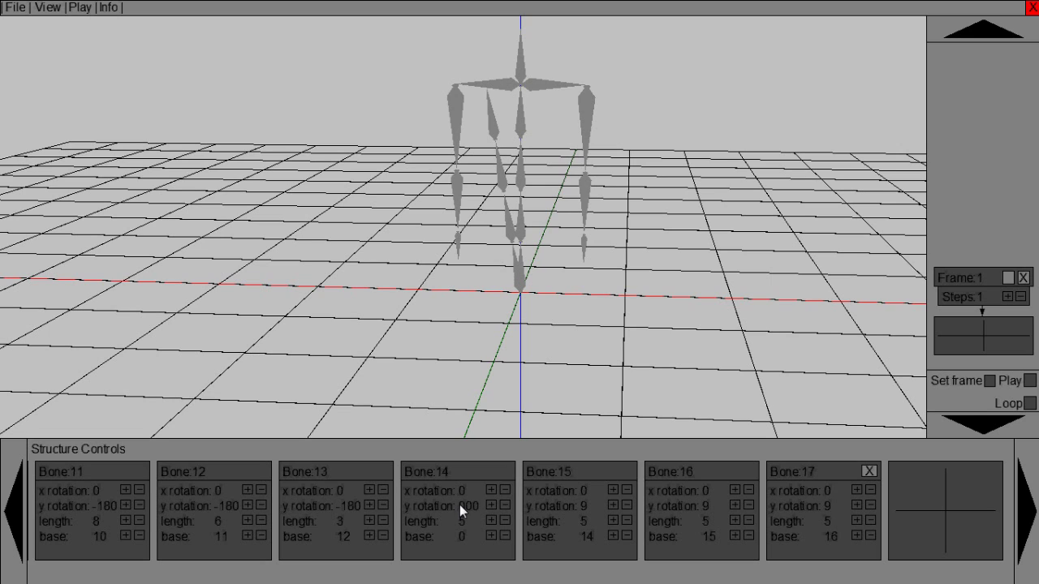
pyautogui.press('Return')
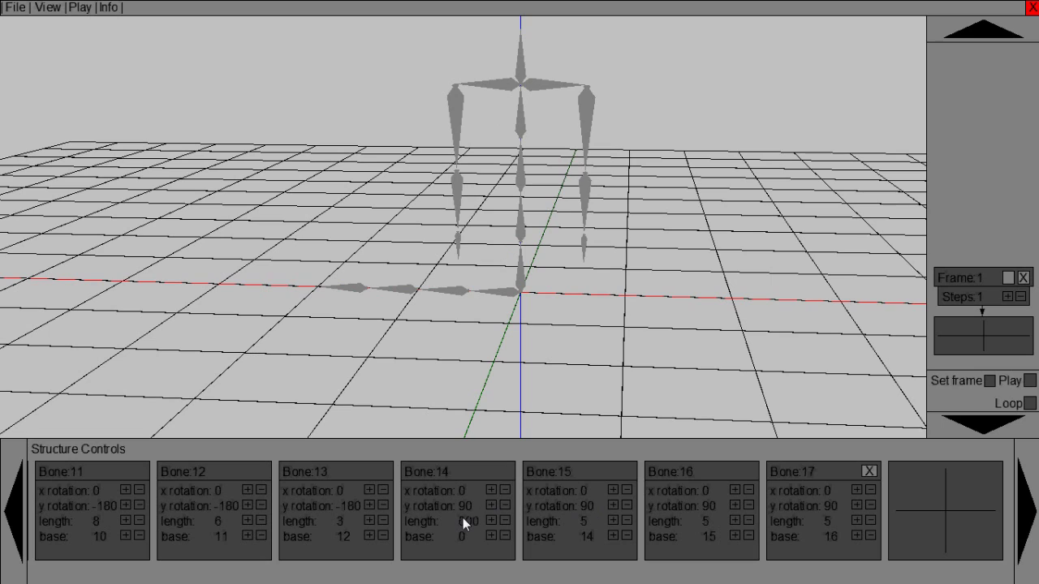
pyautogui.press('Return')
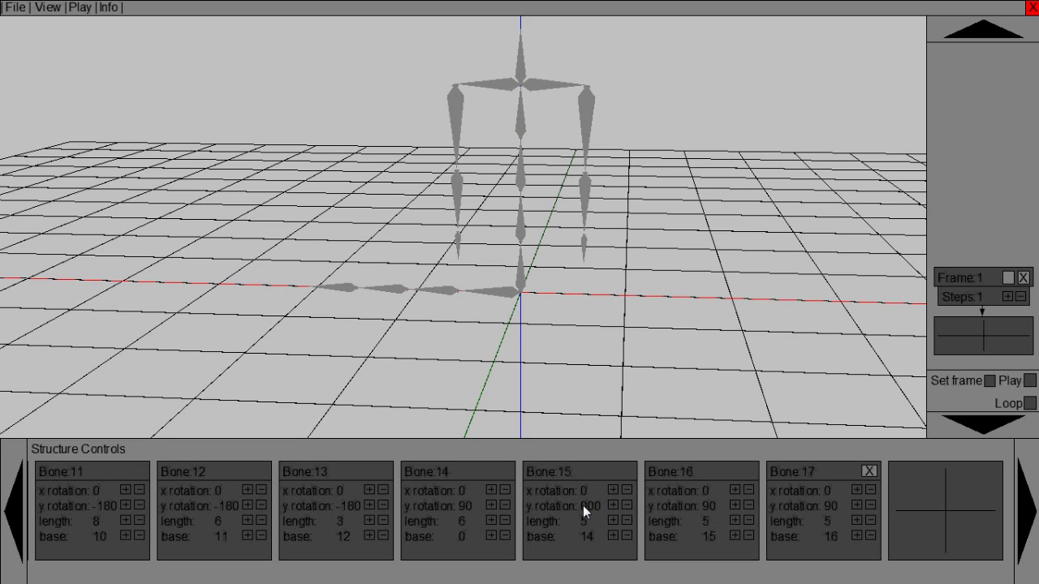
# Step: Set thigh bone 15's y rotation to 180 and length to 10, and shin bone 16's length to 8
pyautogui.press('Return')
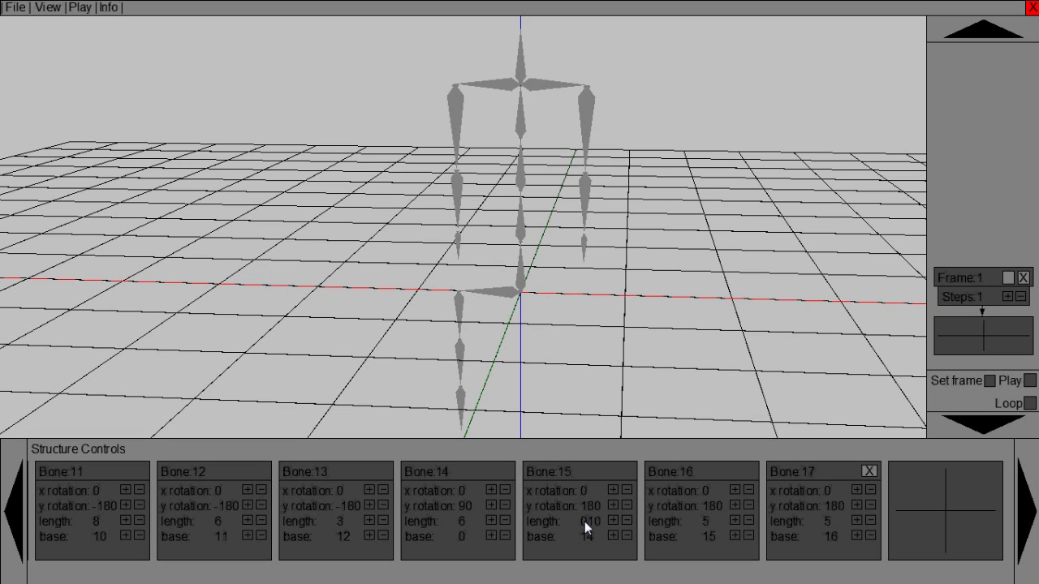
pyautogui.press('Return')
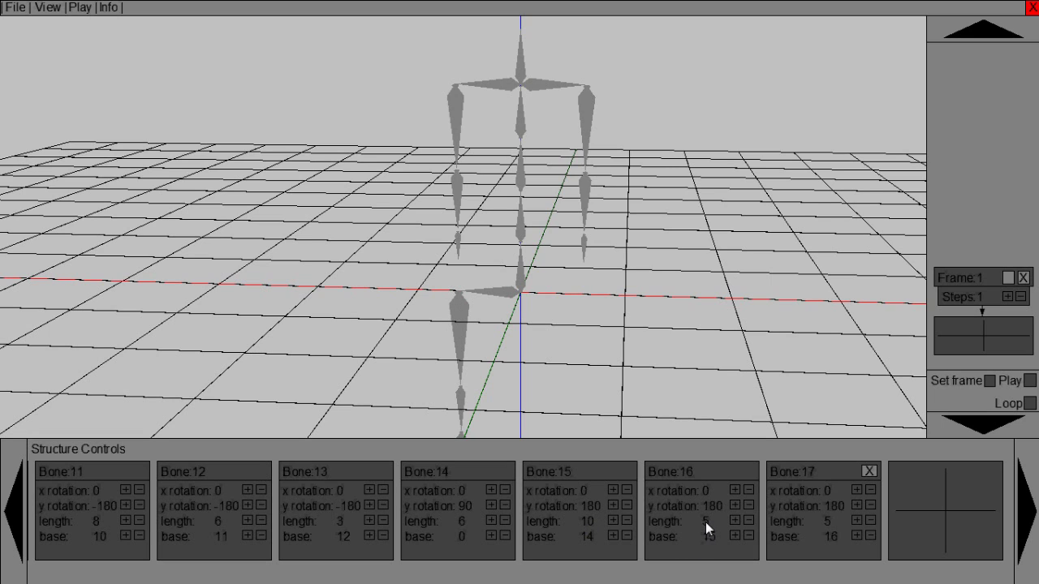
pyautogui.write('8')
pyautogui.press('Return')
# Step: Set foot bone 17's x rotation to 90 so it points horizontally
pyautogui.write('90')
pyautogui.press('Right')
pyautogui.press('Up')
pyautogui.press('Down')
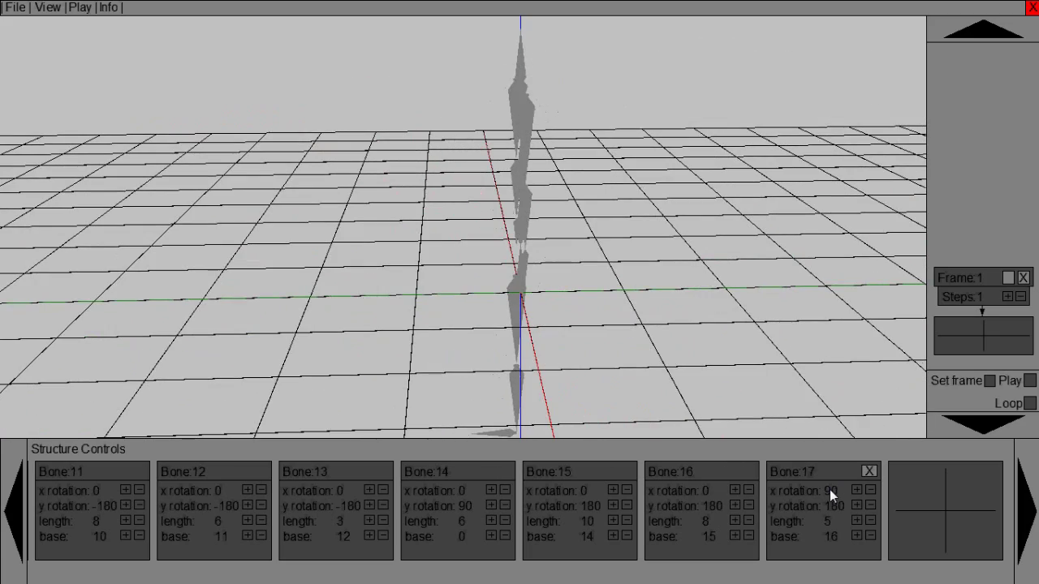
# Step: Add four more bones, 18 to 21, for the second leg
pyautogui.press('Down')
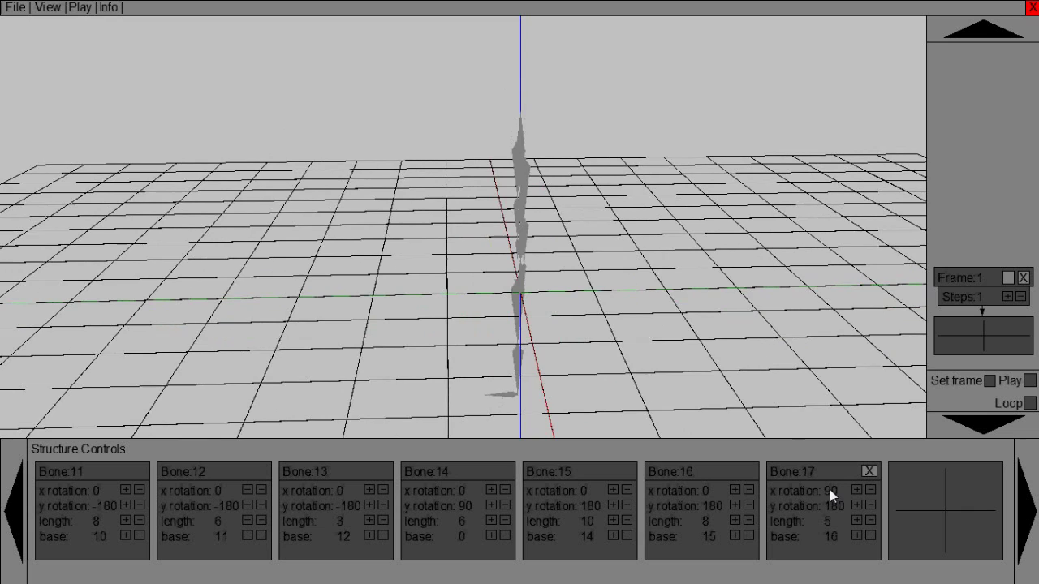
pyautogui.press('Down')
pyautogui.press('Up')
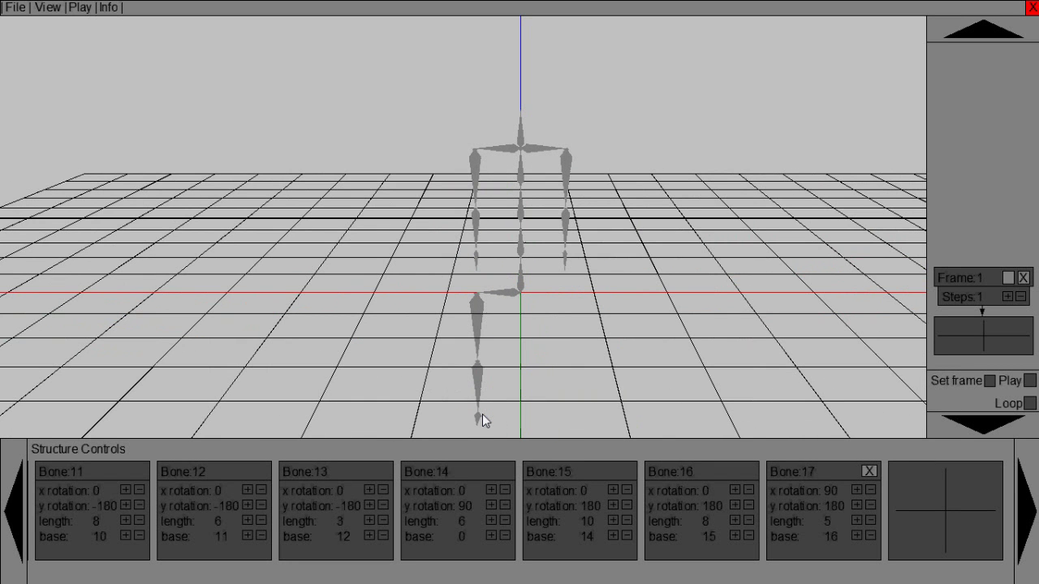
pyautogui.click(962, 491)
pyautogui.click(962, 491)
pyautogui.click(962, 491)
pyautogui.click(962, 491)
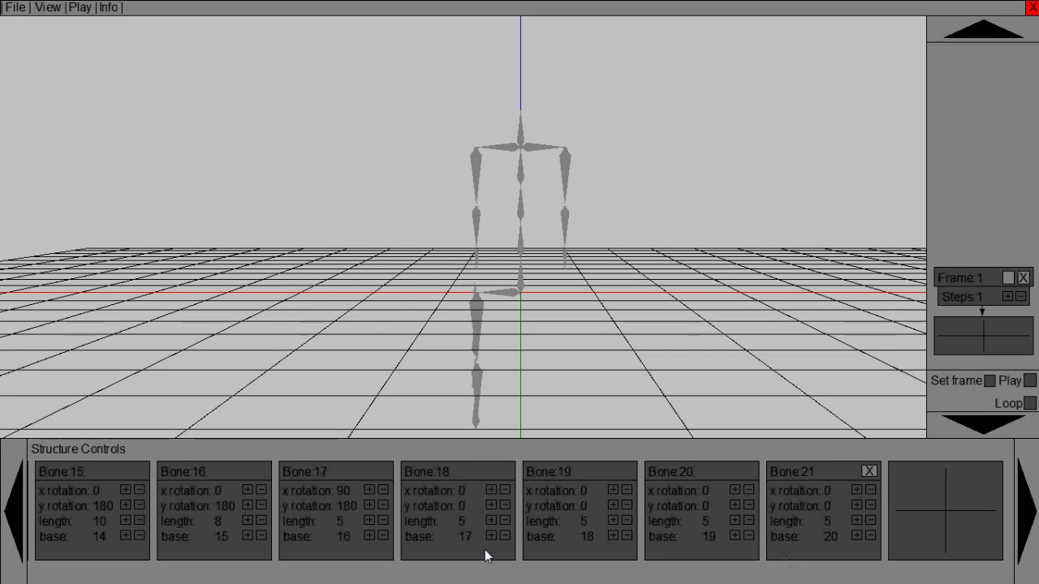
# Step: Attach hip bone 18 to base 0 and set its y rotation to -90
pyautogui.click(465, 536)
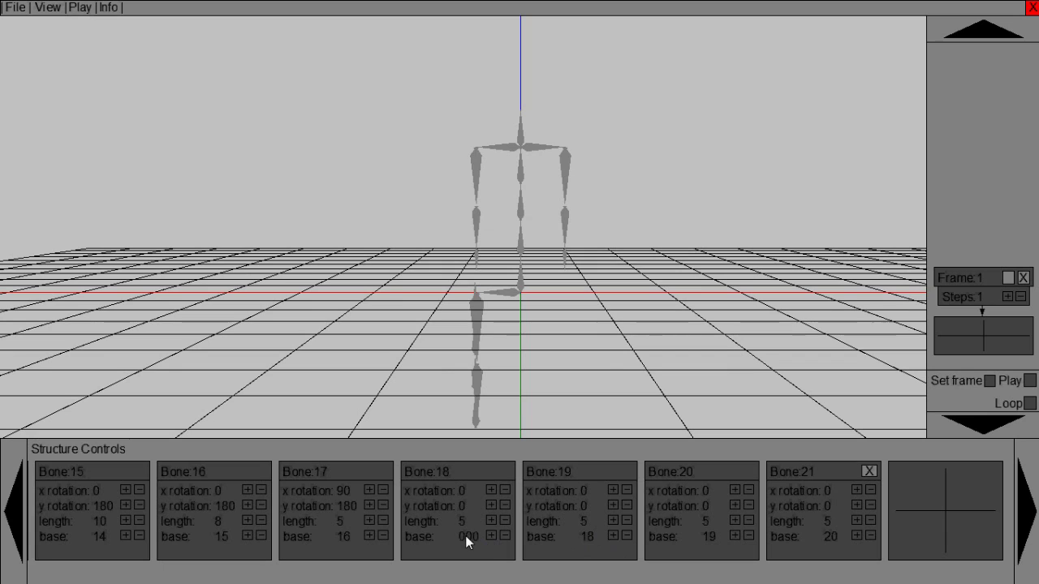
pyautogui.press('Return')
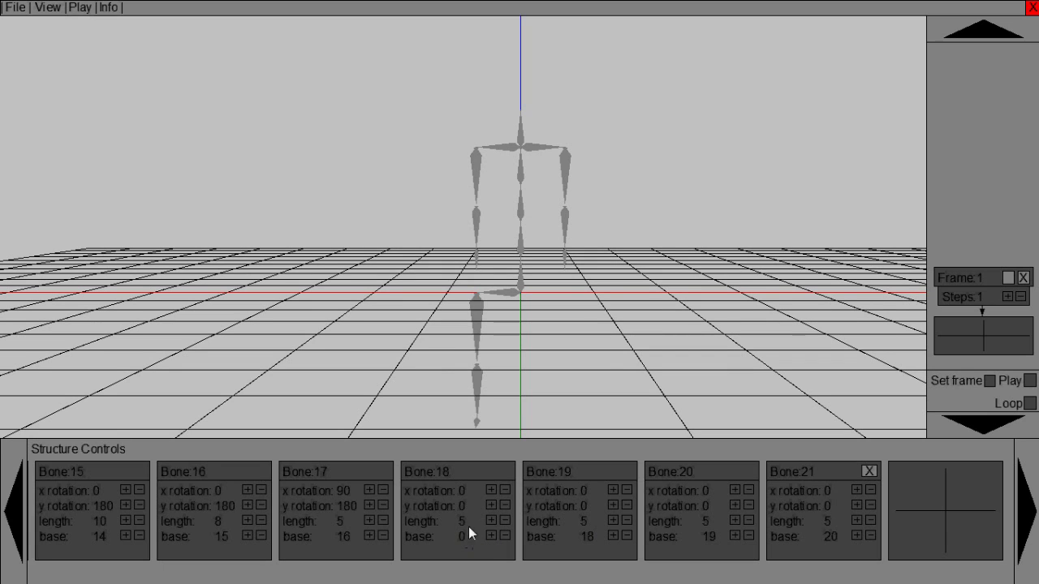
pyautogui.click(460, 503)
pyautogui.press('Return')
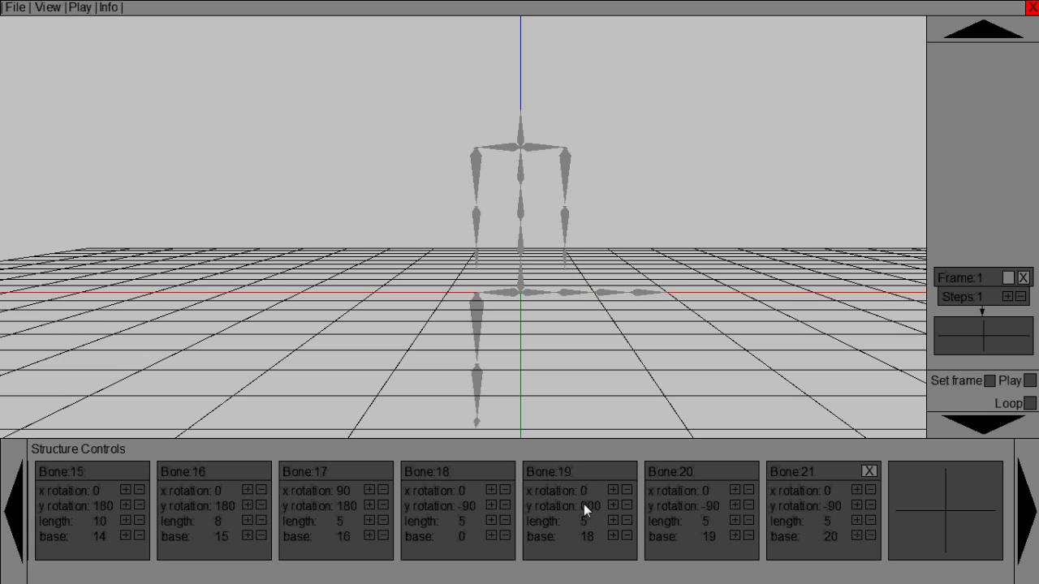
# Step: Set thigh bone 19's y rotation to -180 and foot bone 21's x rotation to 90
pyautogui.write('-1')
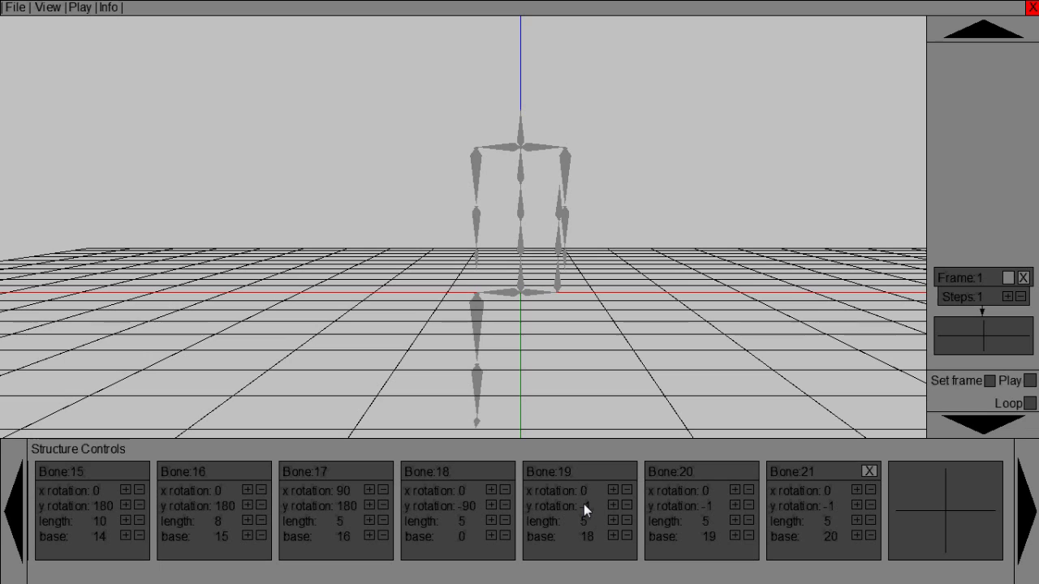
pyautogui.click(586, 504)
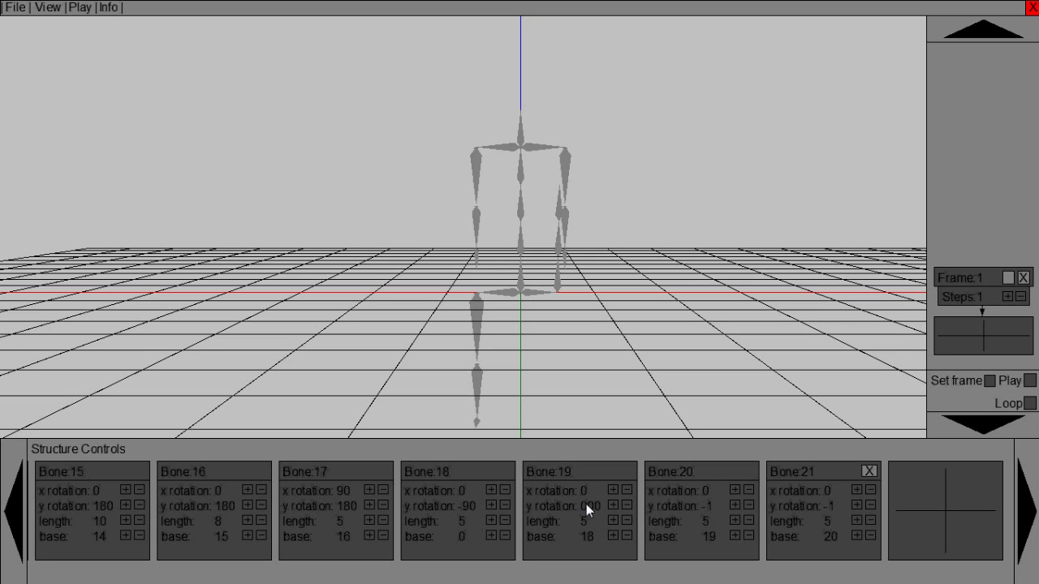
pyautogui.press('Return')
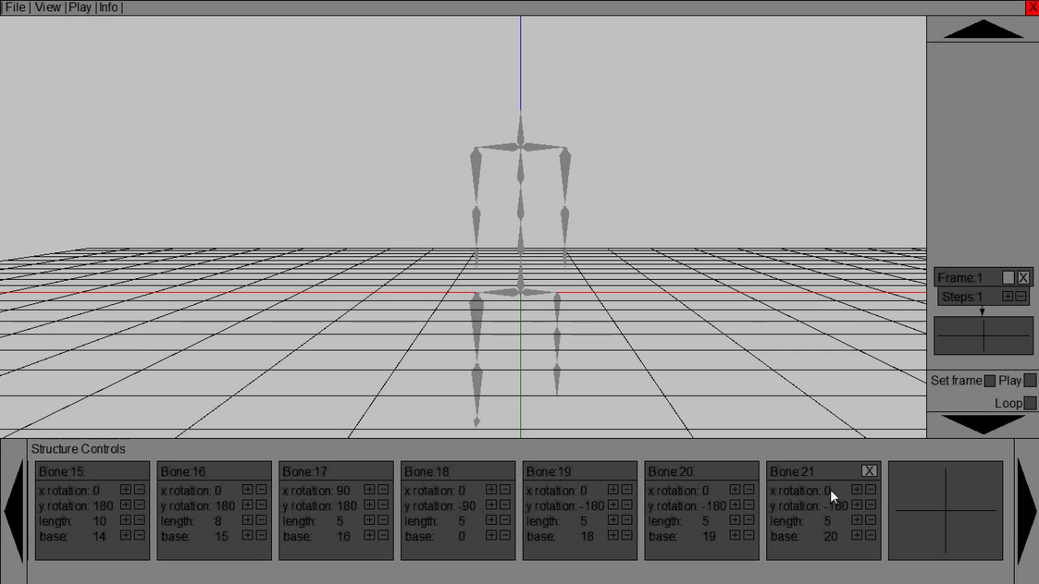
pyautogui.press('Return')
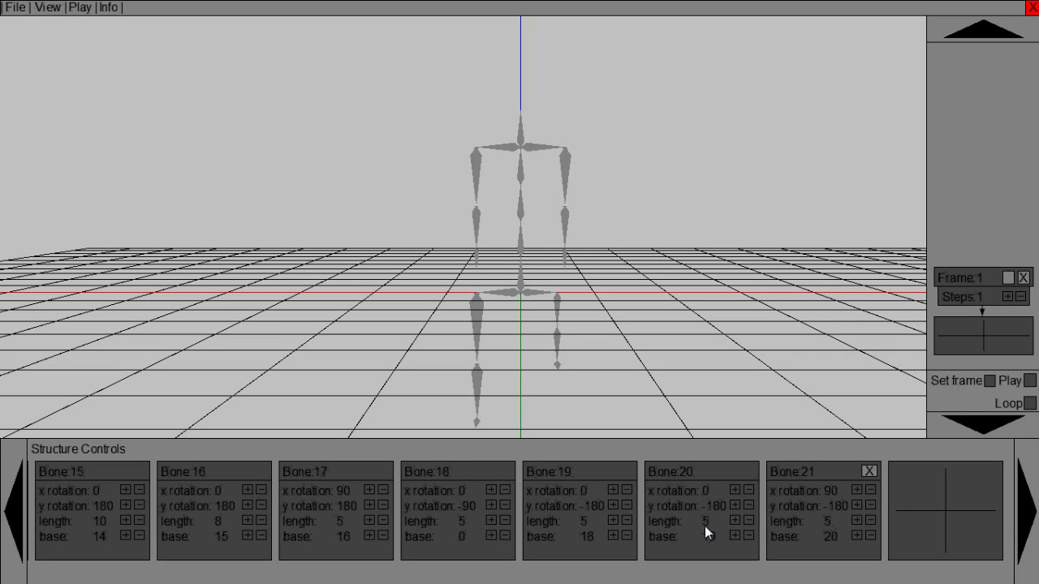
# Step: Set the second leg's lengths to 8 for shin bone 20, 10 for thigh bone 19 and 6 for hip bone 18
pyautogui.write('8')
pyautogui.press('Return')
pyautogui.click(586, 521)
pyautogui.write('10')
pyautogui.press('Return')
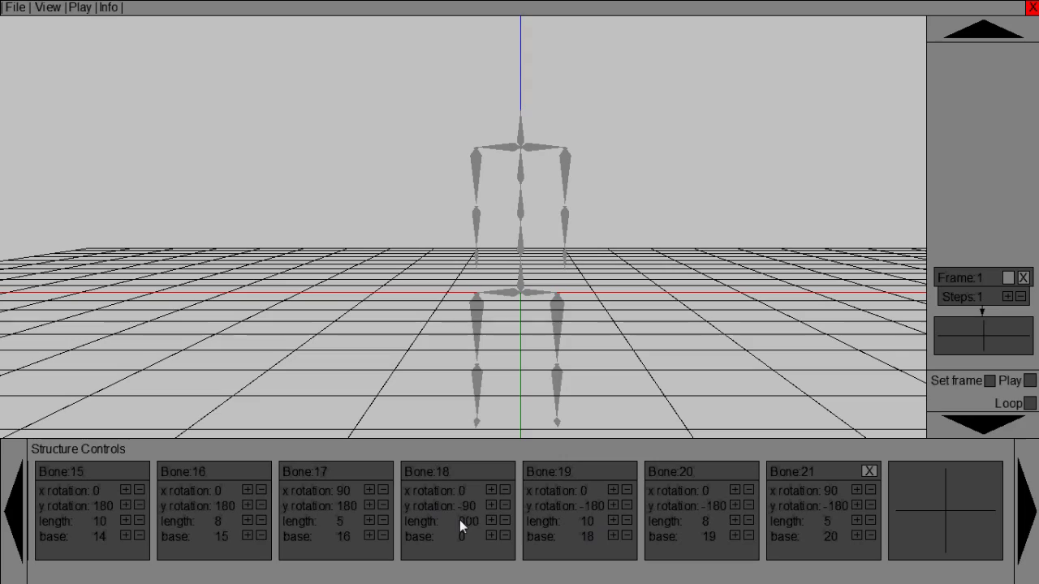
pyautogui.write('6')
pyautogui.press('Return')
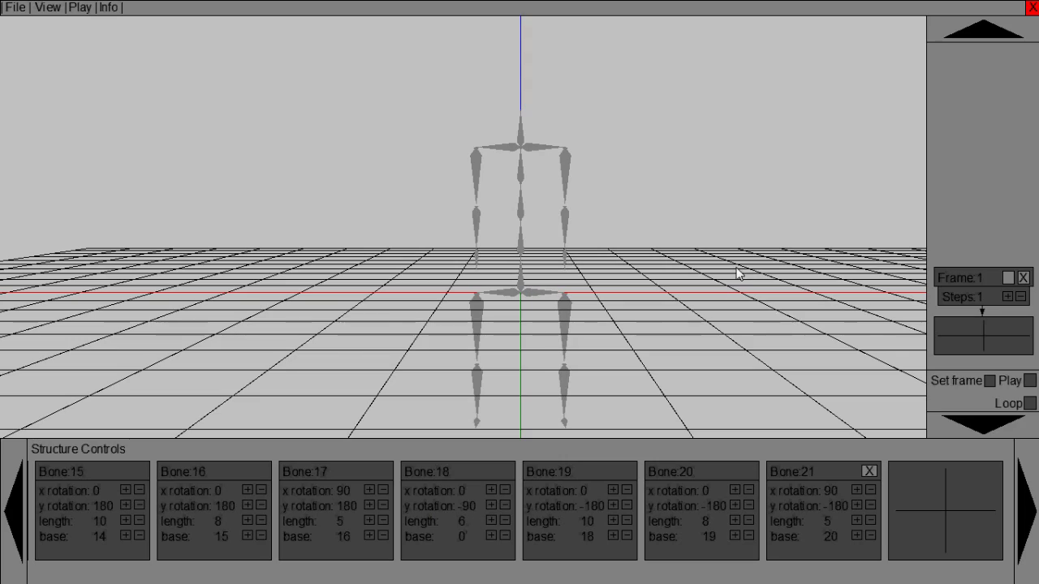
# Step: Export the completed skeleton structure to a file
pyautogui.press('Right')
pyautogui.press('Up')
pyautogui.press('Down')
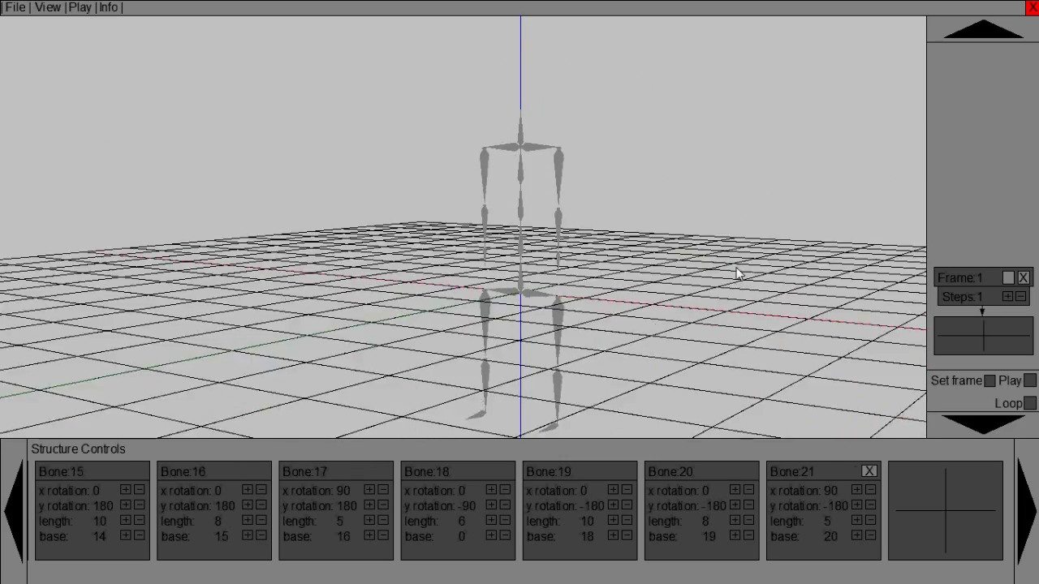
pyautogui.press('Left')
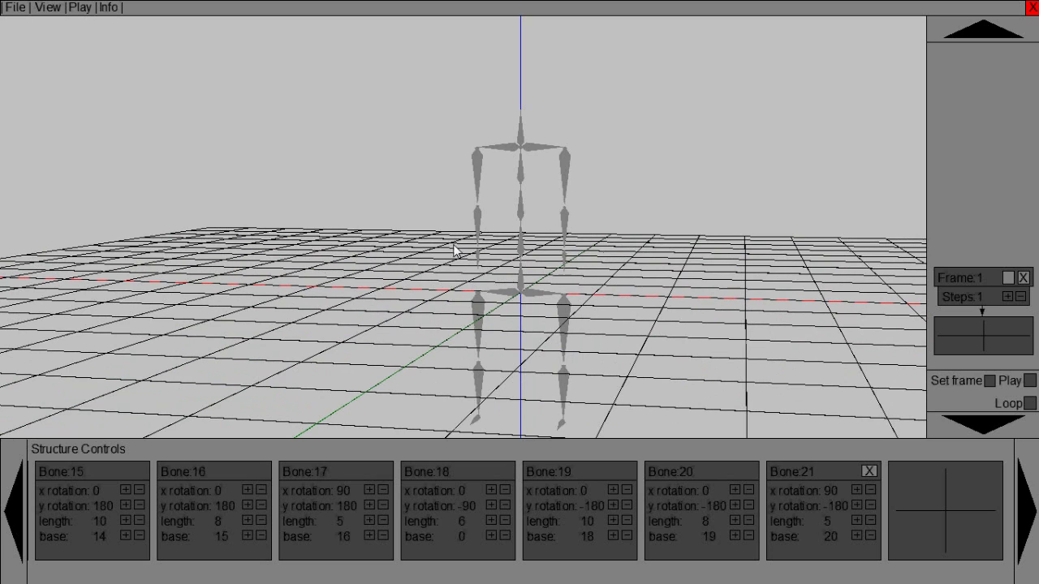
pyautogui.click(18, 8)
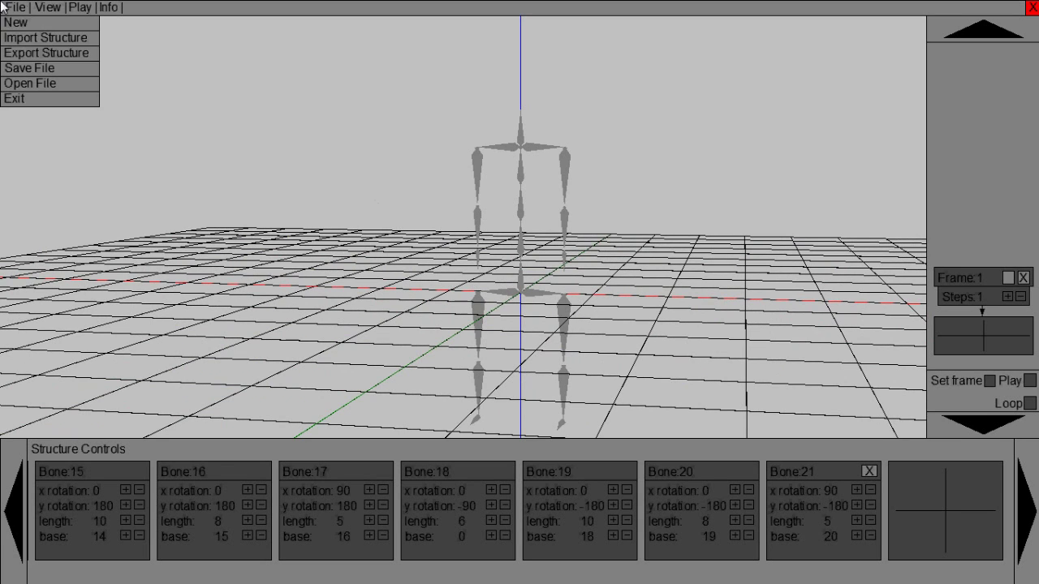
pyautogui.click(37, 52)
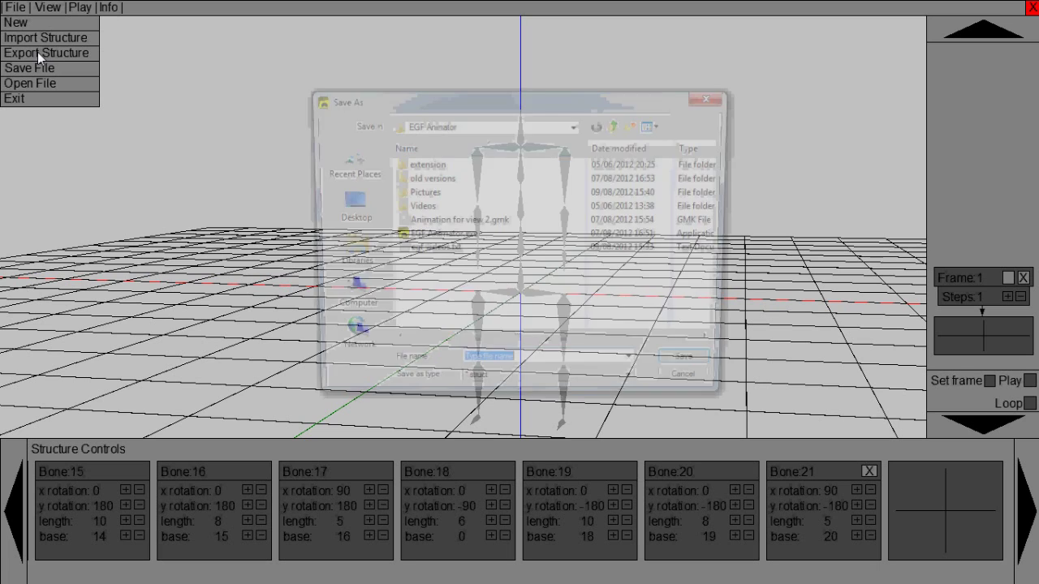